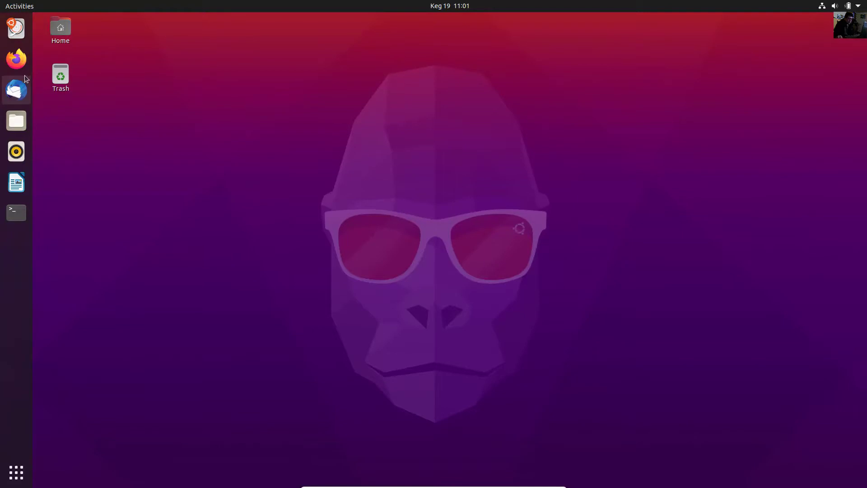
- Launch Firefox from the dock to get a new browser tab
{"action": "left_click", "coordinate": [17, 59]}
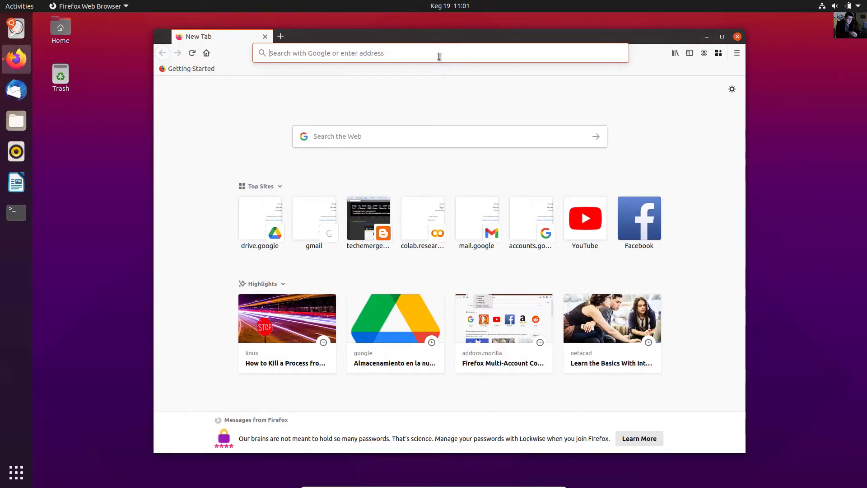
- Load webex.com/downloads.html in the Firefox address bar
{"action": "type", "text": "webex.com"}
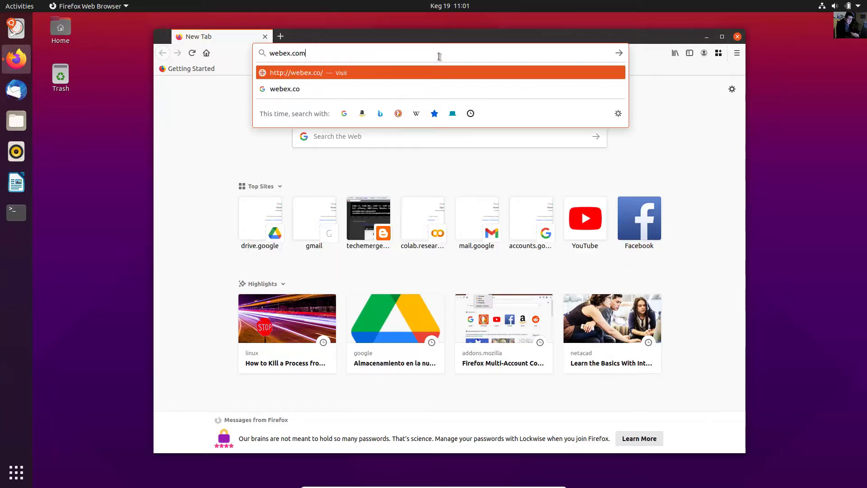
{"action": "type", "text": "/do"}
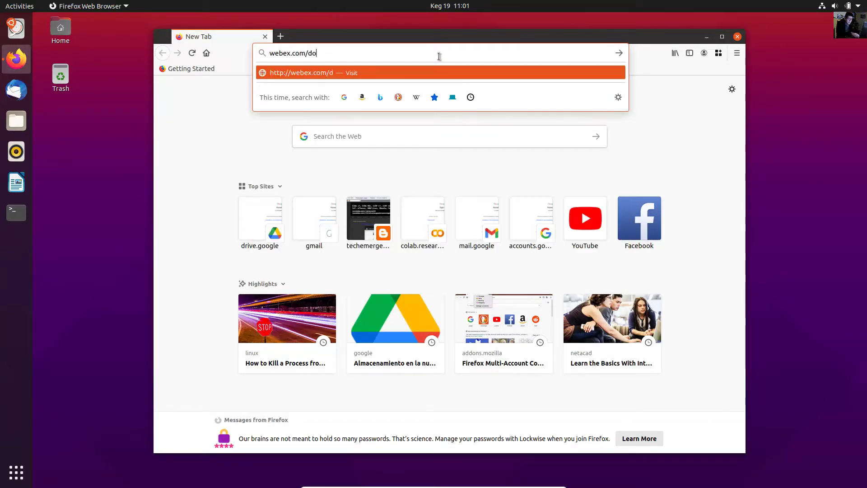
{"action": "type", "text": "wnloads.html"}
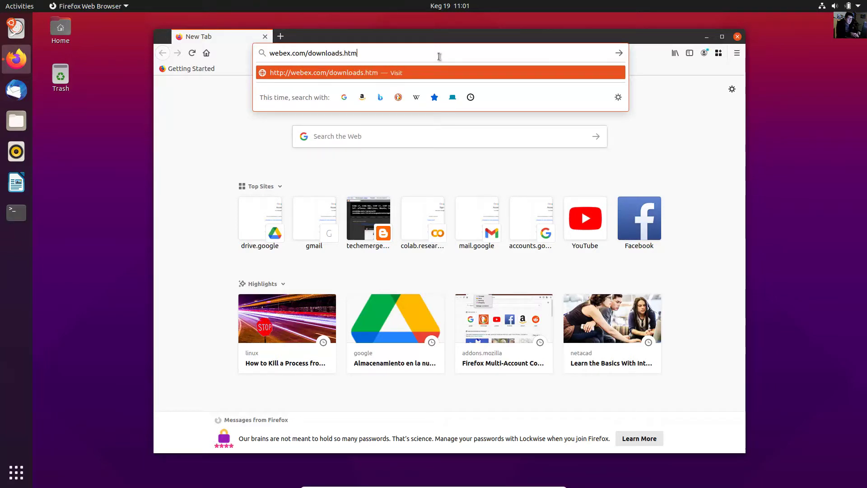
{"action": "key", "text": "Return"}
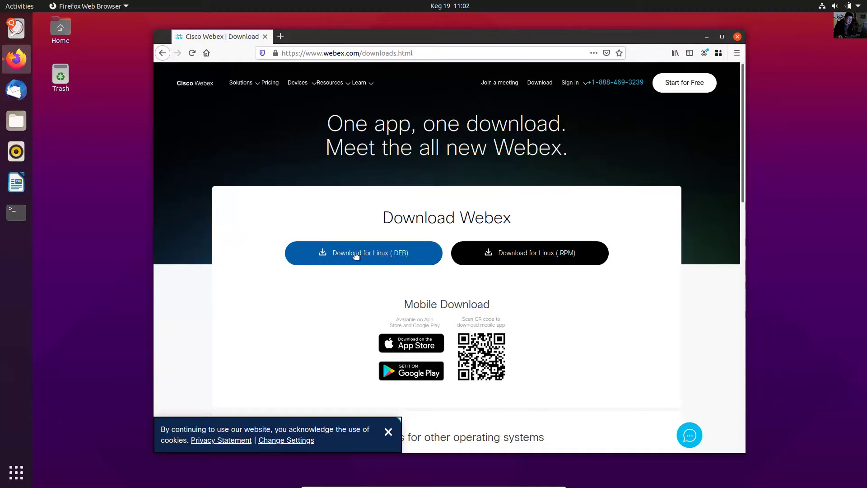
- Save the Linux .DEB package as Webex.deb (201 MB), check it finished, and close Firefox
{"action": "left_click", "coordinate": [356, 254]}
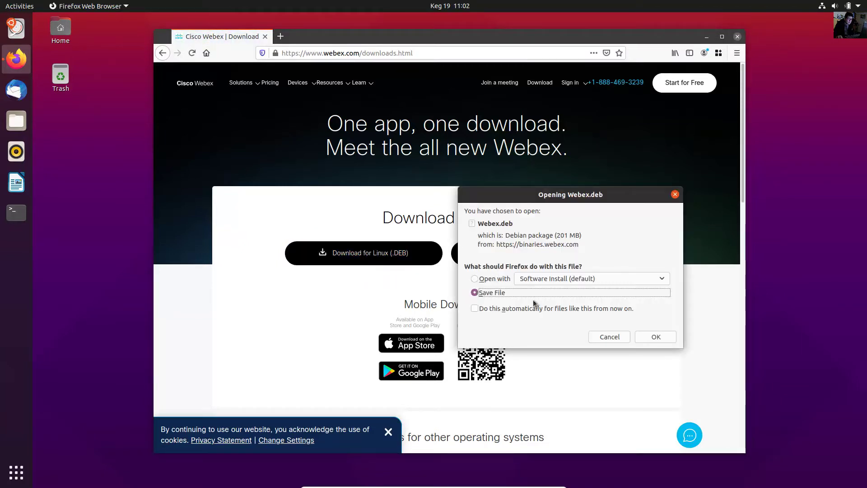
{"action": "left_click", "coordinate": [656, 337]}
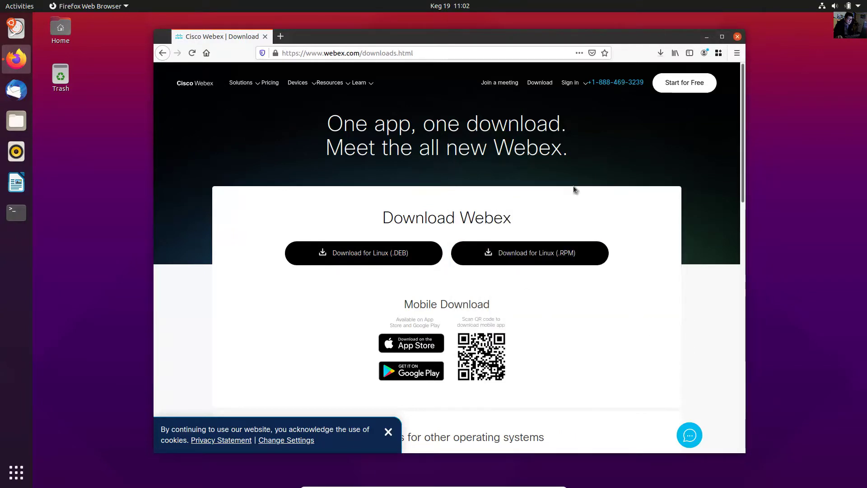
{"action": "left_click", "coordinate": [660, 53]}
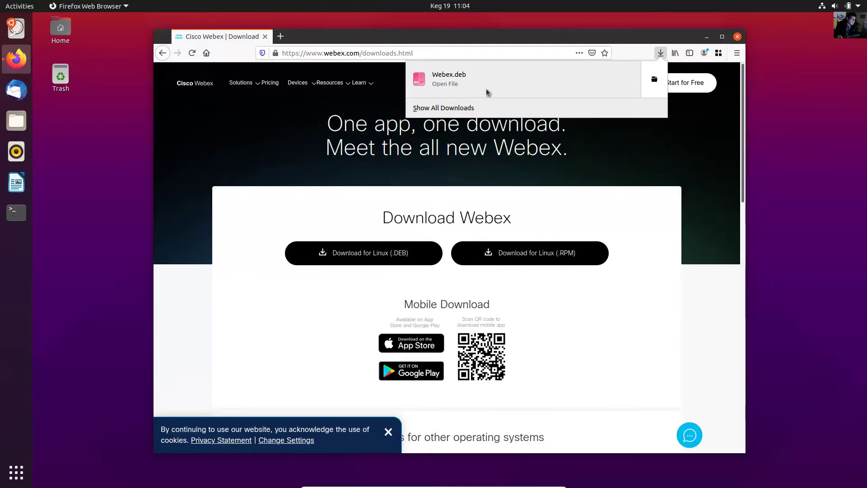
{"action": "key", "text": "super+d"}
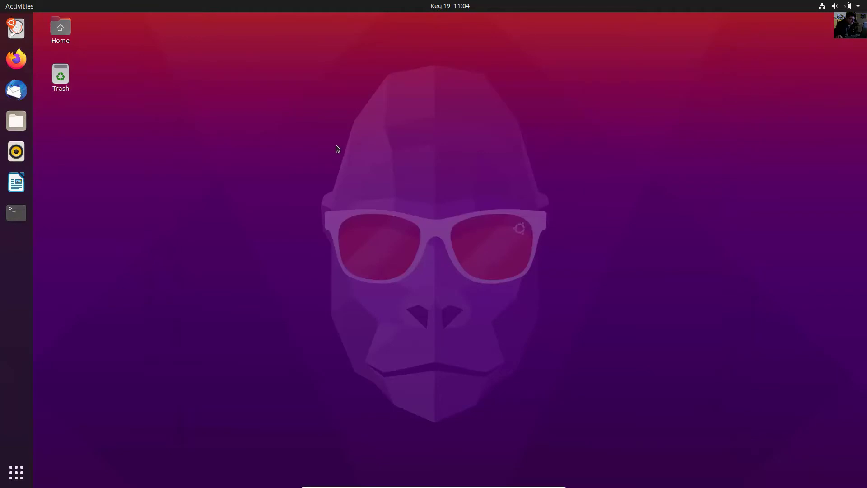
- Open Files, browse into Downloads, and select Webex.deb
{"action": "left_click", "coordinate": [16, 120]}
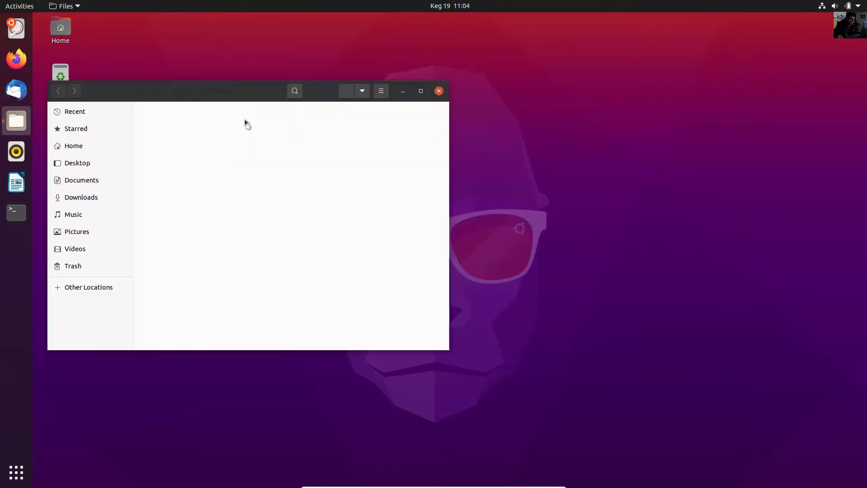
{"action": "left_click_drag", "start_coordinate": [314, 90], "coordinate": [382, 91]}
{"action": "double_click", "coordinate": [310, 123]}
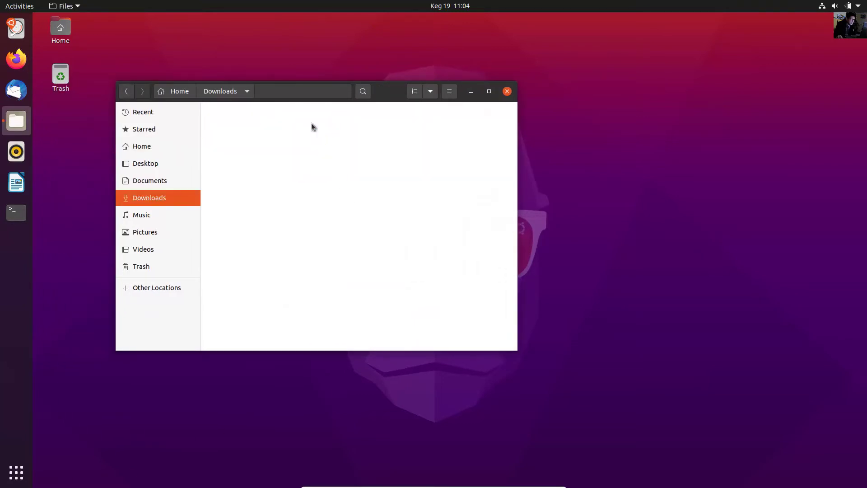
{"action": "left_click", "coordinate": [227, 131]}
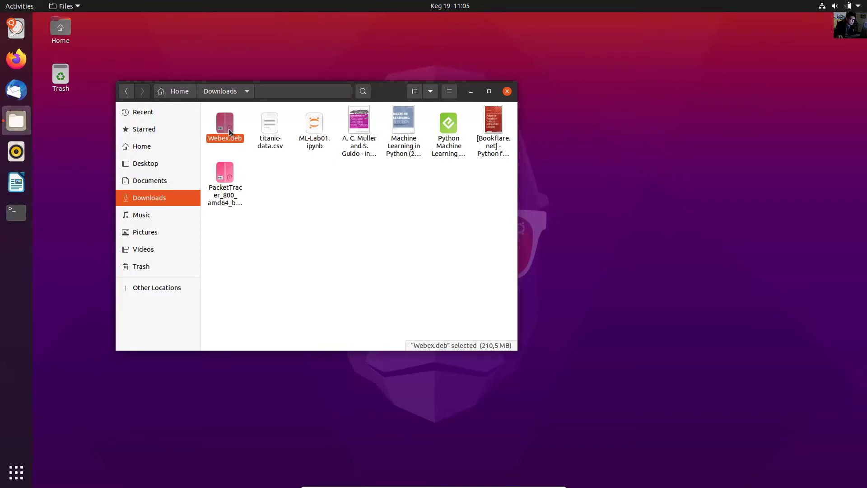
- Open Webex.deb with Software Install to view version 41.5.0.18815, and launch a Terminal
{"action": "right_click", "coordinate": [229, 130]}
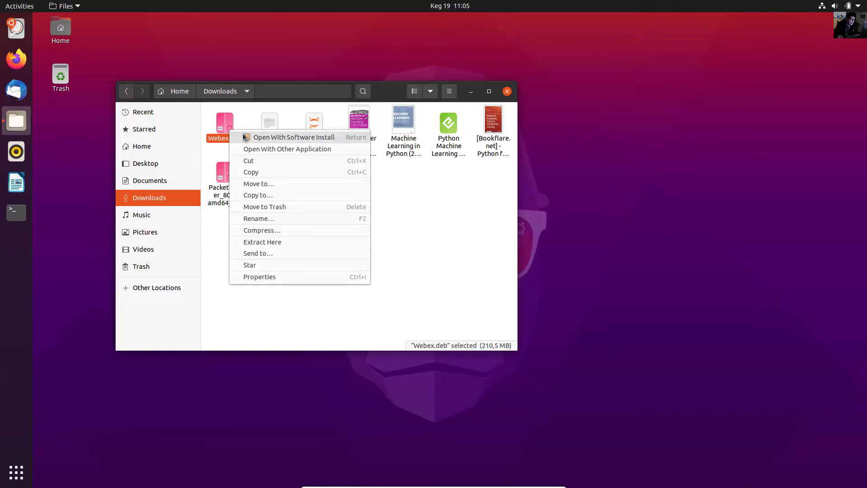
{"action": "left_click", "coordinate": [315, 139]}
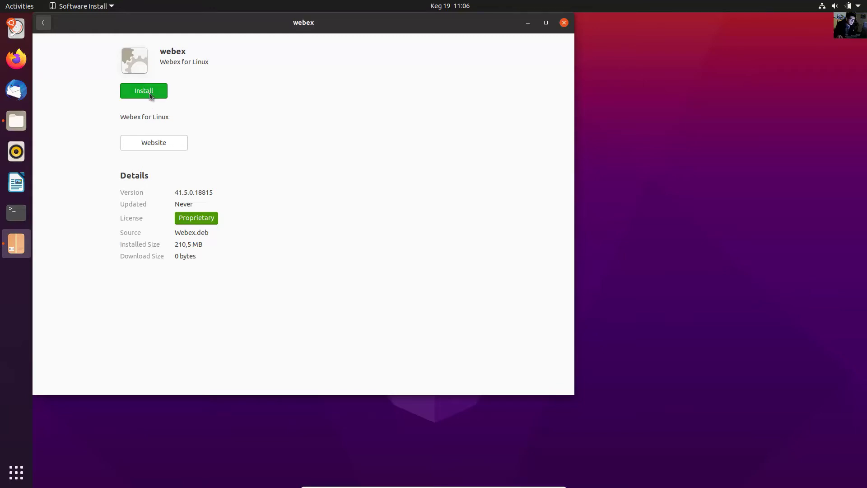
{"action": "left_click", "coordinate": [17, 213]}
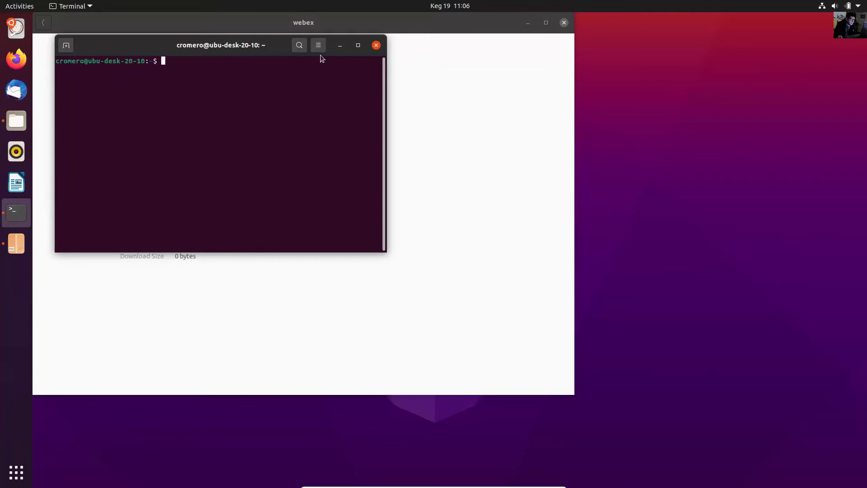
- Zoom the Terminal text in twice and enlarge the Terminal window
{"action": "left_click", "coordinate": [319, 45]}
{"action": "left_click", "coordinate": [346, 74]}
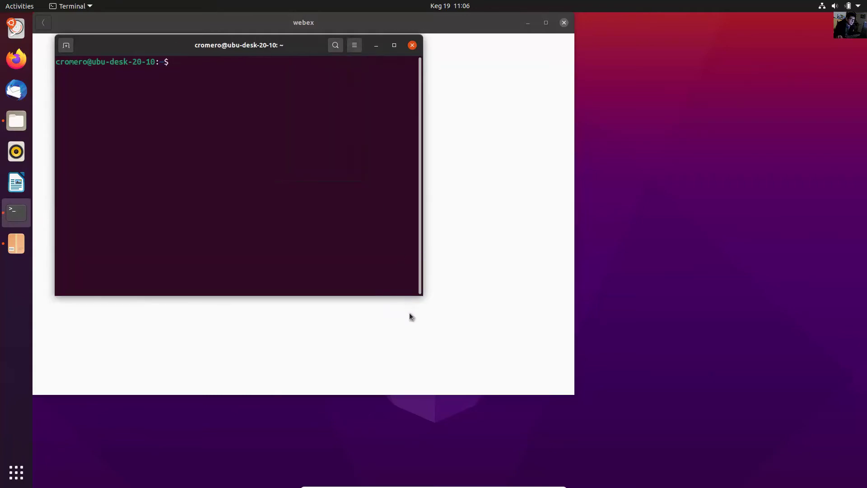
{"action": "left_click", "coordinate": [355, 45]}
{"action": "left_click", "coordinate": [385, 74]}
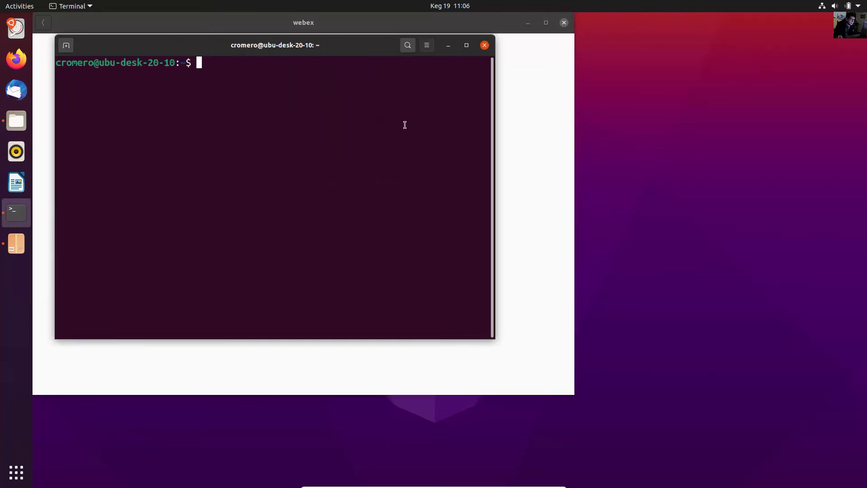
{"action": "left_click_drag", "start_coordinate": [494, 339], "coordinate": [701, 434]}
- List the home folder with ls, then cd into Downloads
{"action": "type", "text": "ls"}
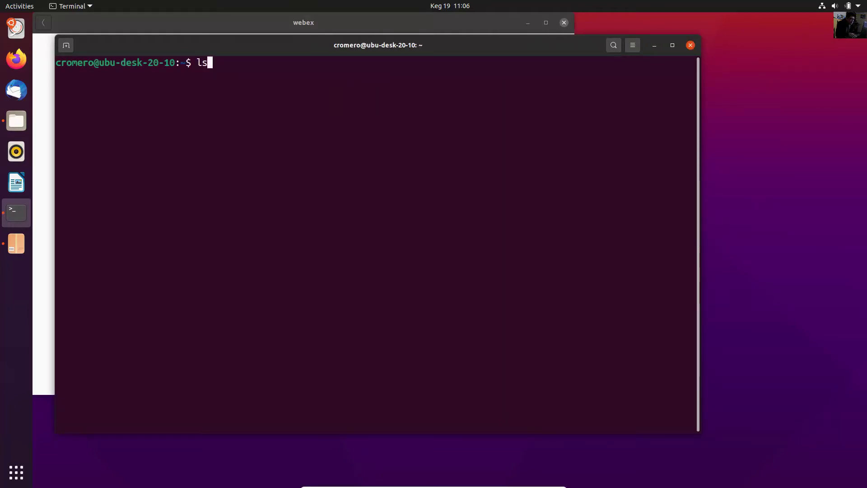
{"action": "key", "text": "Return"}
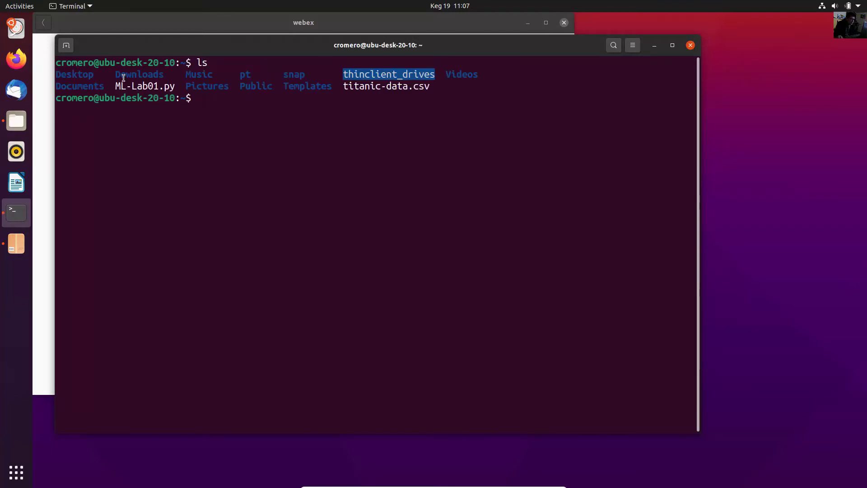
{"action": "double_click", "coordinate": [142, 75]}
{"action": "left_click", "coordinate": [286, 112]}
{"action": "type", "text": "cd Down"}
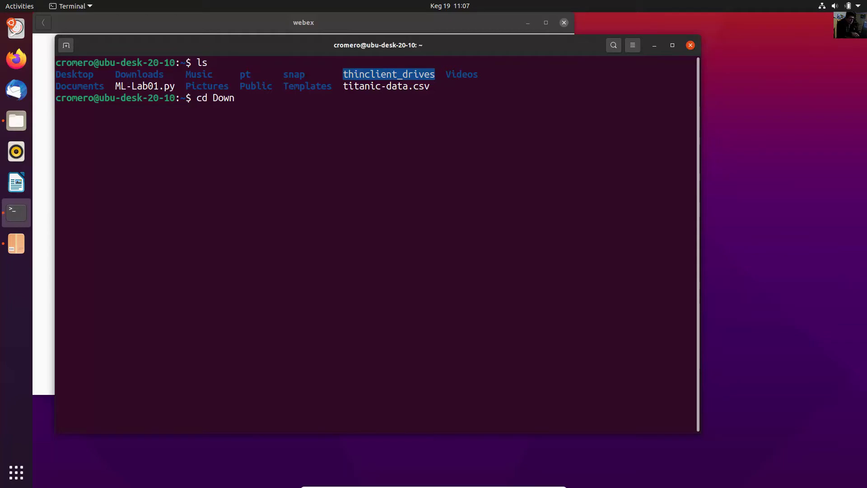
{"action": "type", "text": "loads"}
{"action": "key", "text": "Return"}
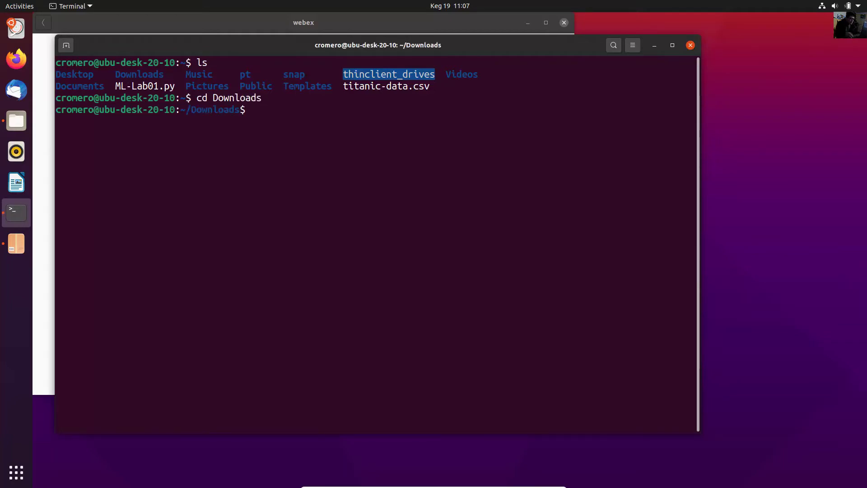
{"action": "triple_click", "coordinate": [186, 120]}
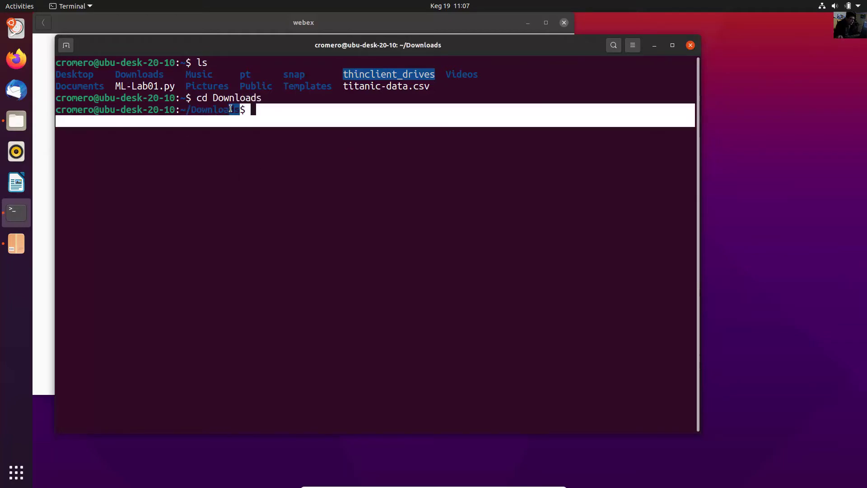
{"action": "left_click", "coordinate": [232, 109]}
{"action": "left_click_drag", "start_coordinate": [192, 110], "coordinate": [240, 110]}
{"action": "left_click", "coordinate": [280, 116]}
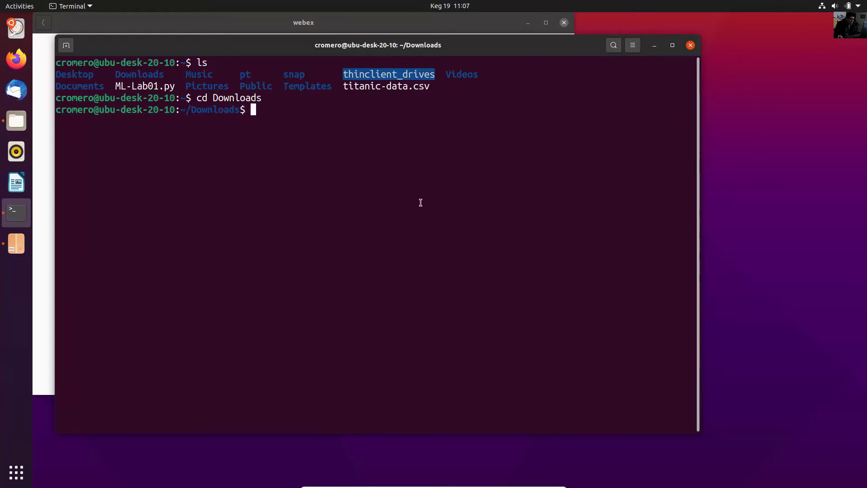
- List ~/Downloads to confirm Webex.deb, and begin typing 'sudo dpkg -i Webe'
{"action": "type", "text": "ls"}
{"action": "key", "text": "Return"}
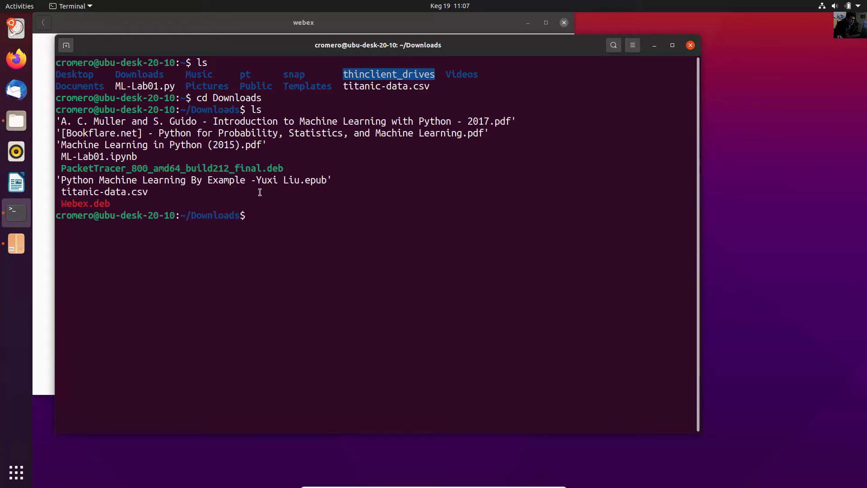
{"action": "double_click", "coordinate": [98, 203]}
{"action": "left_click", "coordinate": [283, 214]}
{"action": "type", "text": "sudo dpkg -i"}
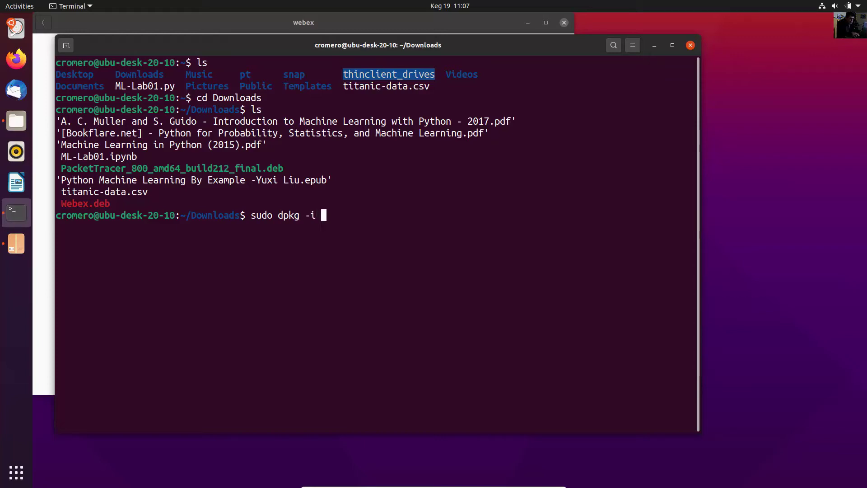
{"action": "type", "text": " Webe"}
- Tab-complete and run 'sudo dpkg -i Webex.deb', entering the sudo password to install webex 41.5.0.18815
{"action": "key", "text": "Tab"}
{"action": "key", "text": "Return"}
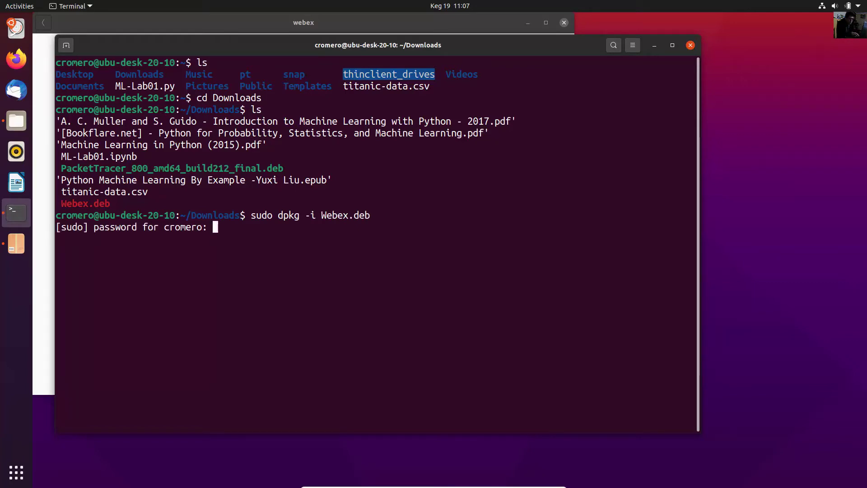
{"action": "key", "text": "Return"}
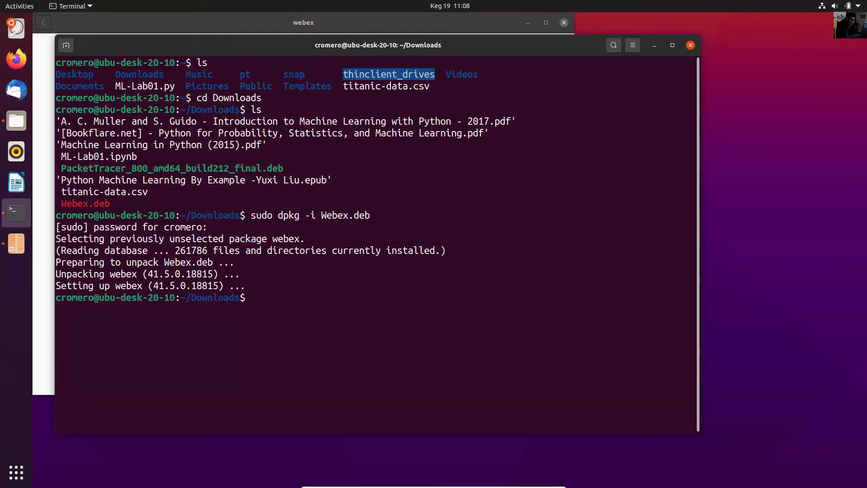
- Minimize the Terminal, Software Install and Files windows to clear the desktop
{"action": "left_click_drag", "start_coordinate": [64, 273], "coordinate": [253, 298]}
{"action": "left_click", "coordinate": [256, 300]}
{"action": "left_click", "coordinate": [654, 45]}
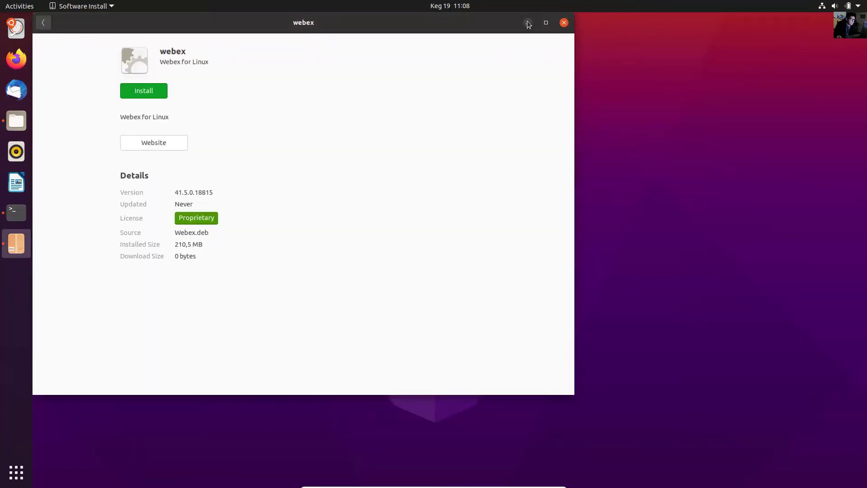
{"action": "left_click", "coordinate": [529, 22]}
{"action": "left_click", "coordinate": [471, 91]}
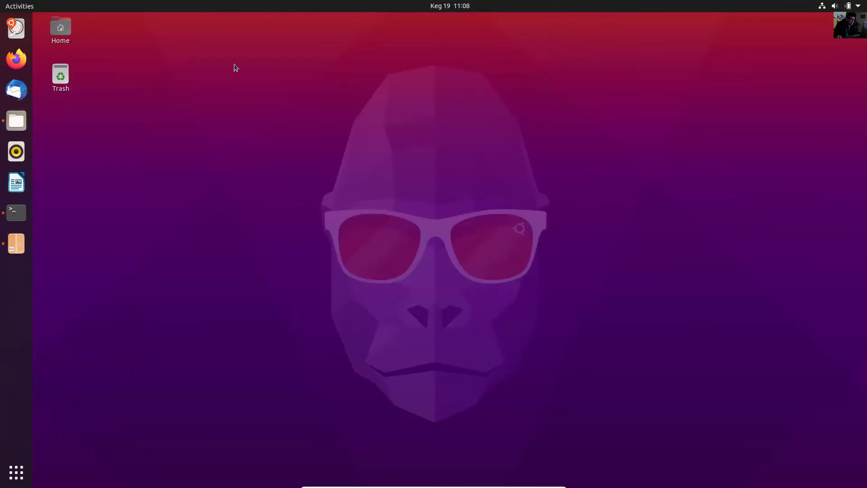
- Search 'webex' in Activities and launch the Webex app
{"action": "left_click", "coordinate": [19, 6]}
{"action": "left_click", "coordinate": [395, 30]}
{"action": "type", "text": "webex"}
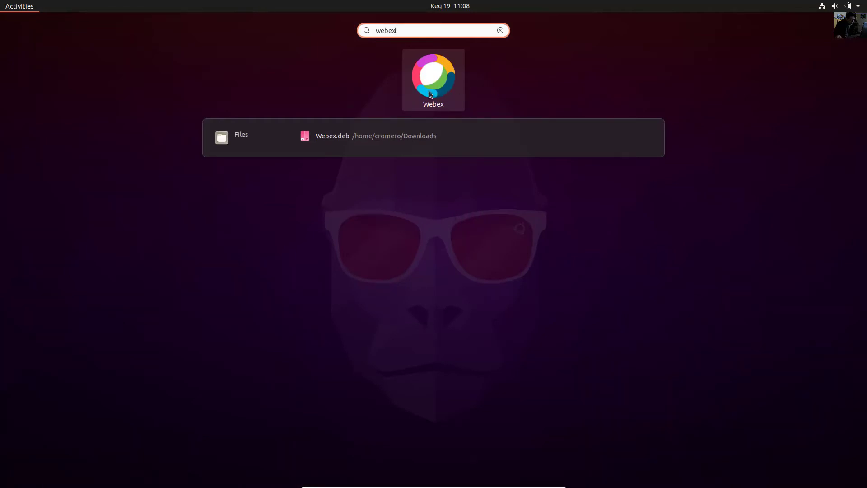
{"action": "left_click", "coordinate": [437, 77]}
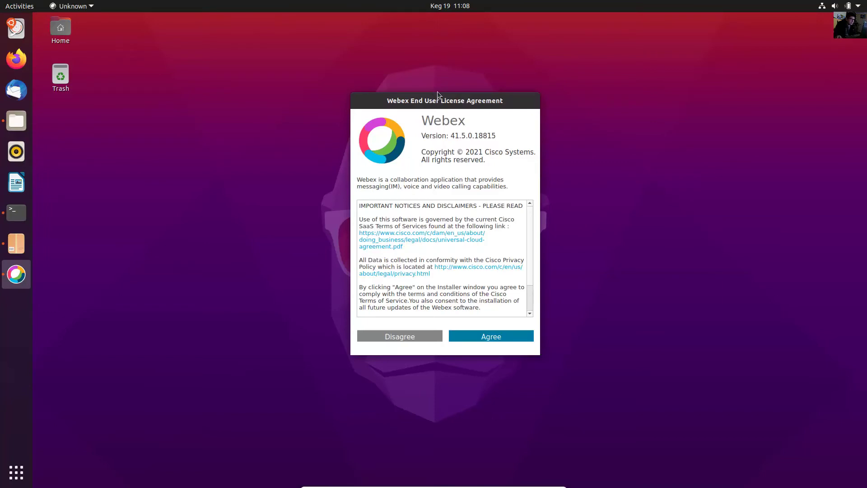
- Agree to the Webex licence, then enter the work e-mail address and continue
{"action": "left_click", "coordinate": [489, 337]}
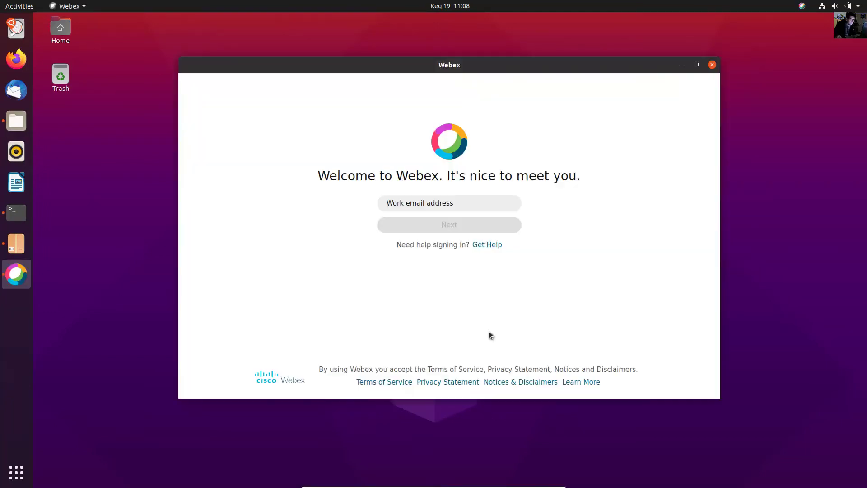
{"action": "left_click", "coordinate": [430, 203]}
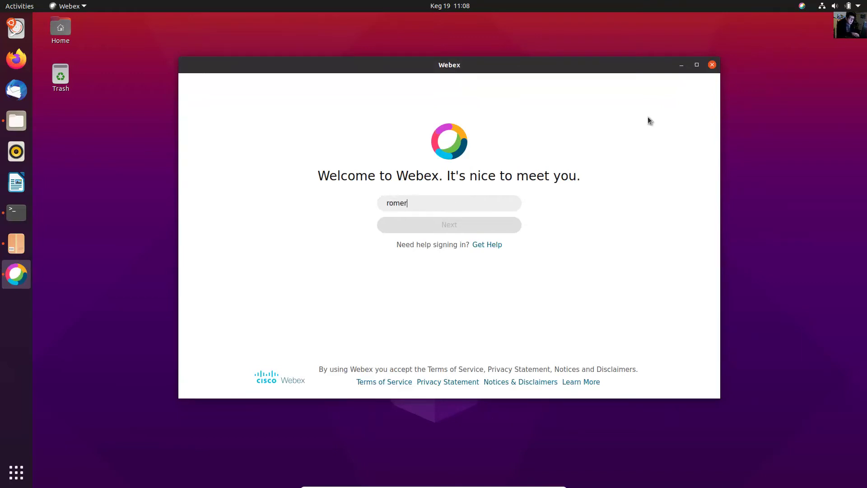
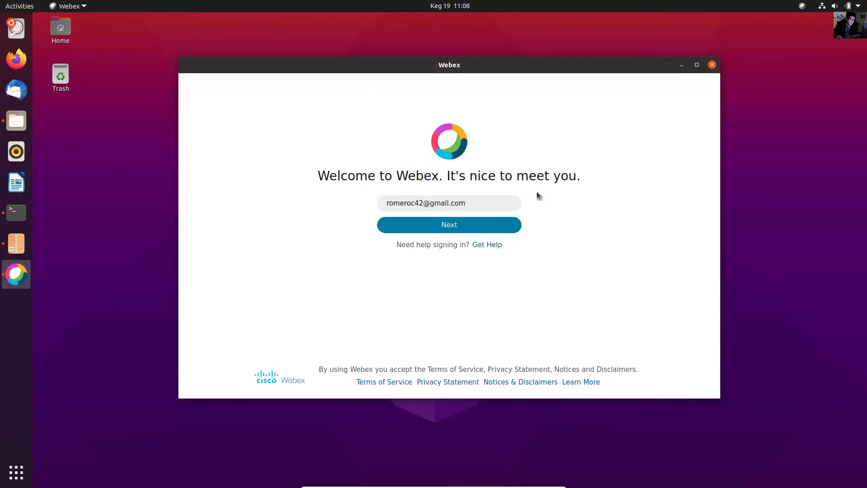
{"action": "left_click", "coordinate": [474, 224]}
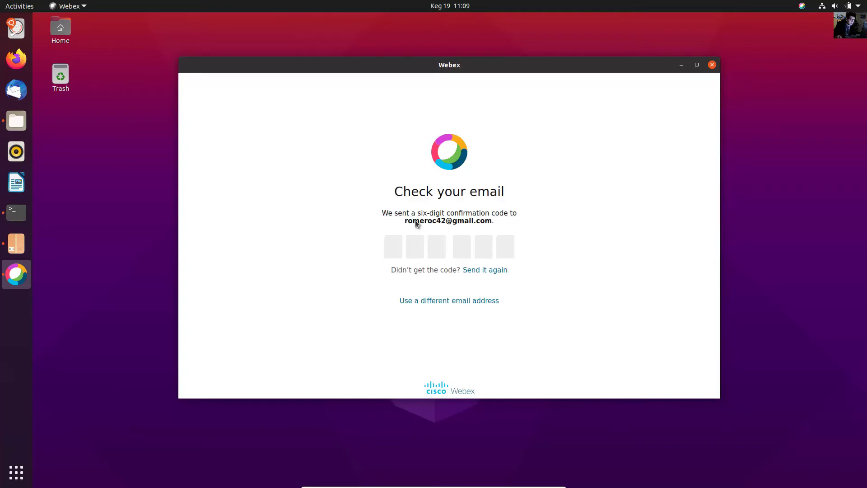
- Enter the e-mailed six-digit verification code, set an account password, and enter the user's full name
{"action": "left_click", "coordinate": [400, 244]}
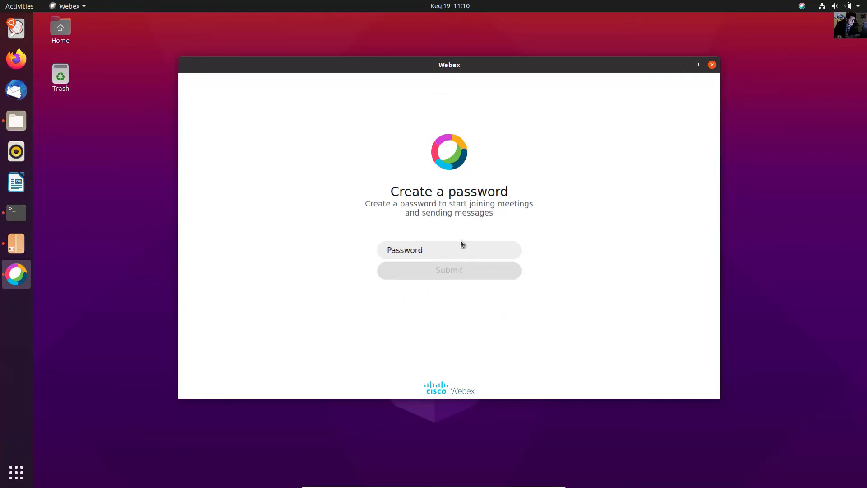
{"action": "left_click", "coordinate": [400, 249]}
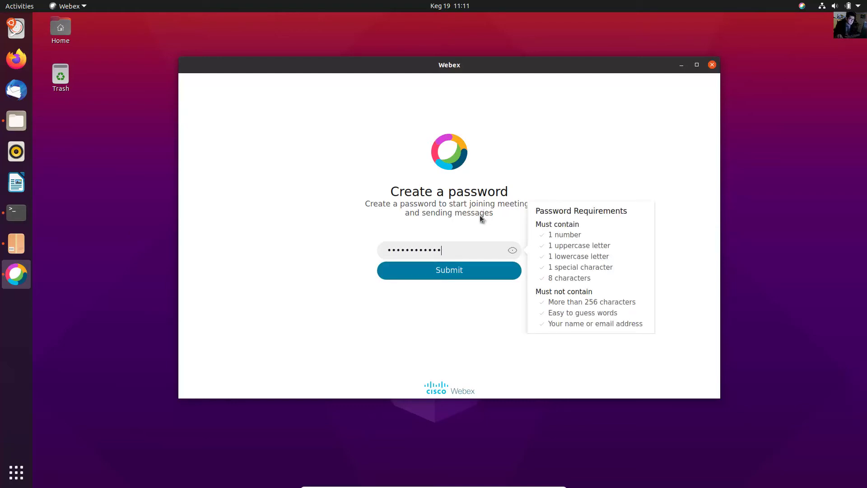
{"action": "left_click", "coordinate": [464, 277]}
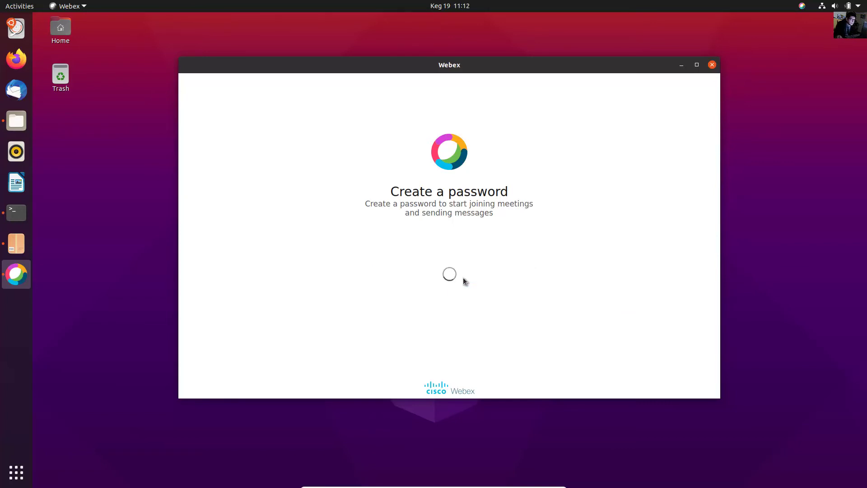
{"action": "left_click", "coordinate": [485, 267]}
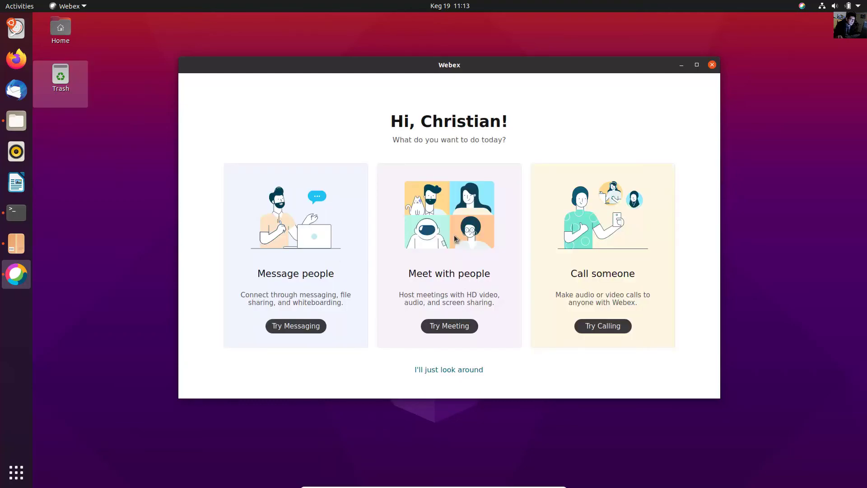
- Choose Try Meeting on the welcome page and close the 'Connect face to face' popup
{"action": "left_click", "coordinate": [450, 326]}
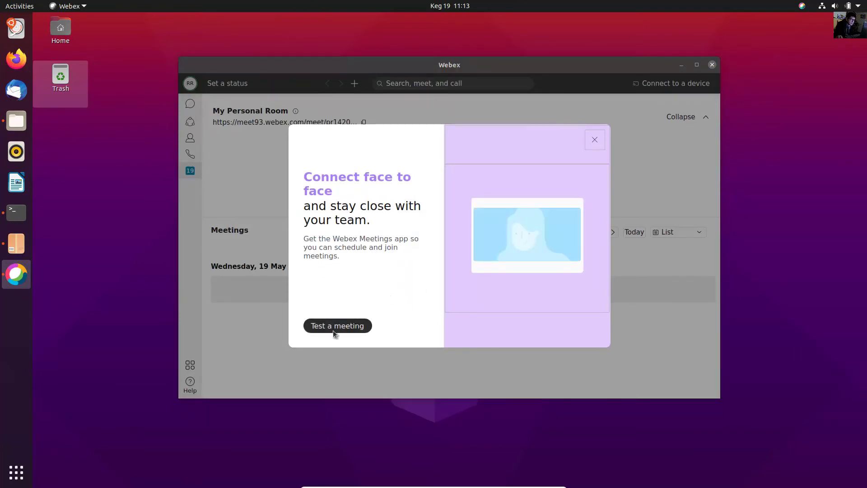
{"action": "left_click", "coordinate": [595, 140]}
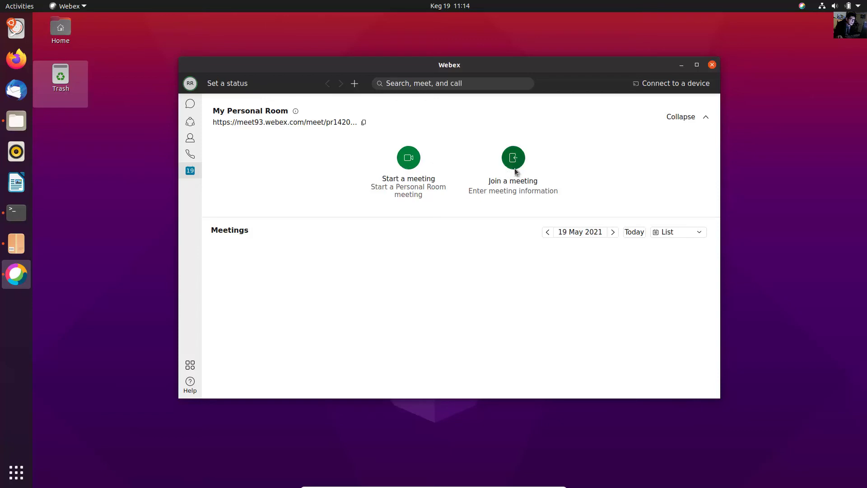
- Start a Personal Room meeting from the preview window and maximize it
{"action": "left_click", "coordinate": [406, 165]}
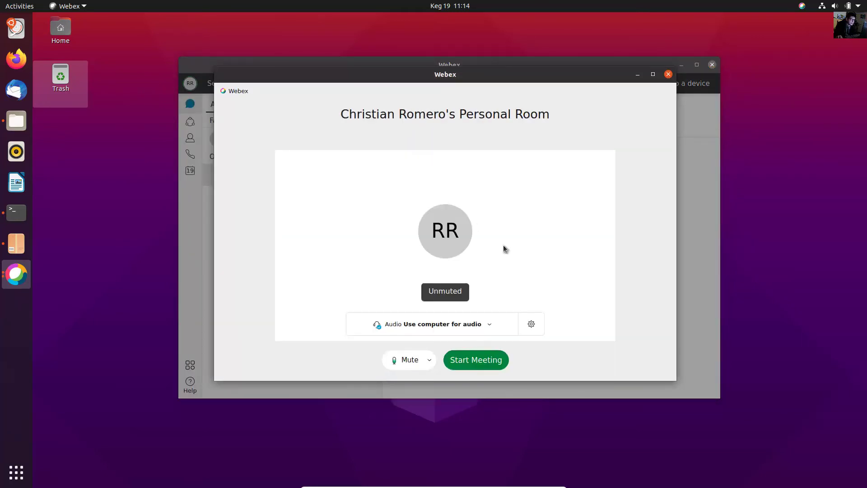
{"action": "left_click", "coordinate": [473, 363]}
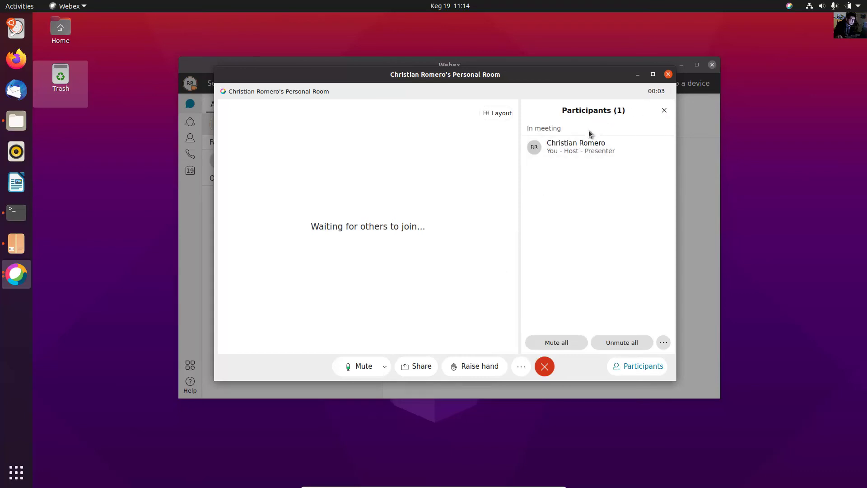
{"action": "left_click", "coordinate": [655, 76]}
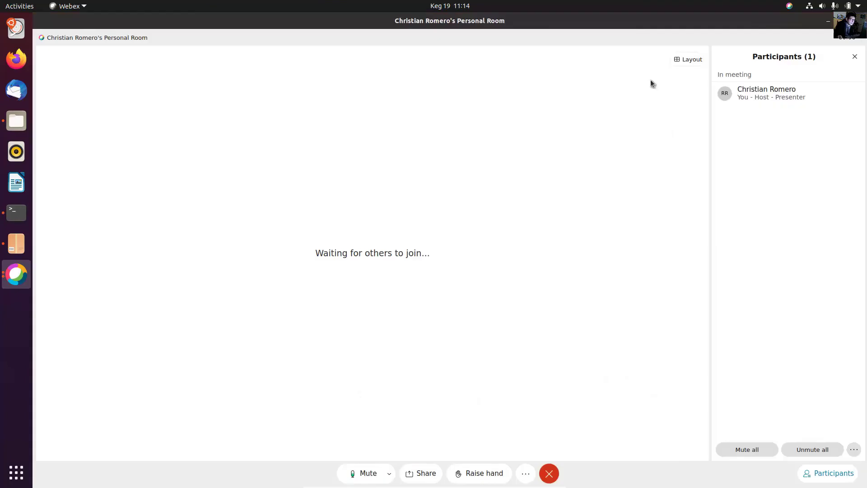
- Check the participant audio options, restore the meeting window, and return to the main Webex window
{"action": "left_click", "coordinate": [853, 450]}
{"action": "left_click", "coordinate": [616, 300]}
{"action": "left_click", "coordinate": [844, 21]}
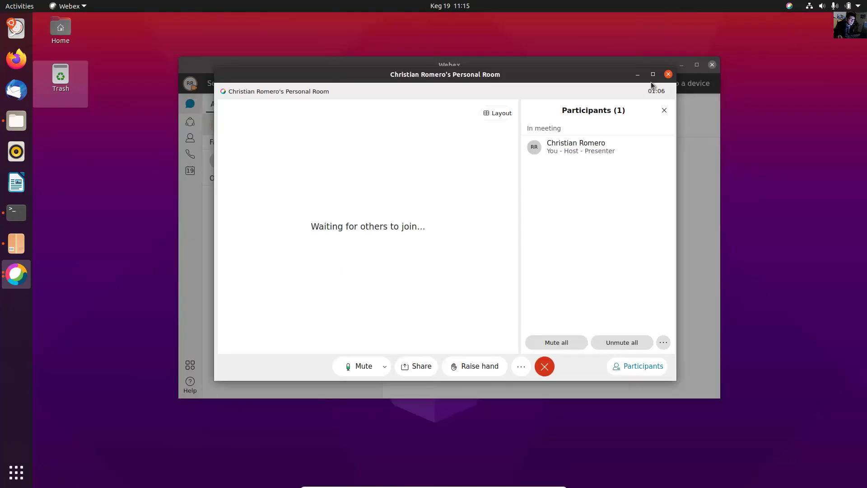
{"action": "left_click", "coordinate": [581, 58]}
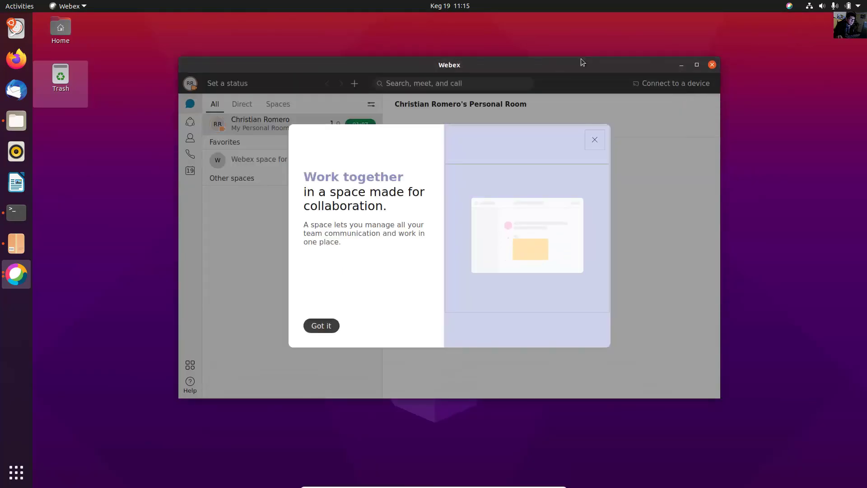
- Dismiss the 'Work together' dialog and copy the My Personal Room meeting link
{"action": "left_click", "coordinate": [595, 143]}
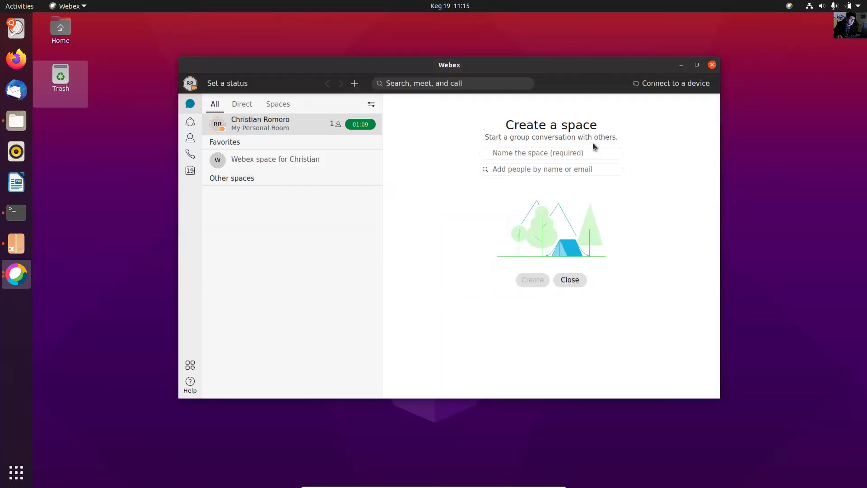
{"action": "left_click", "coordinate": [289, 128]}
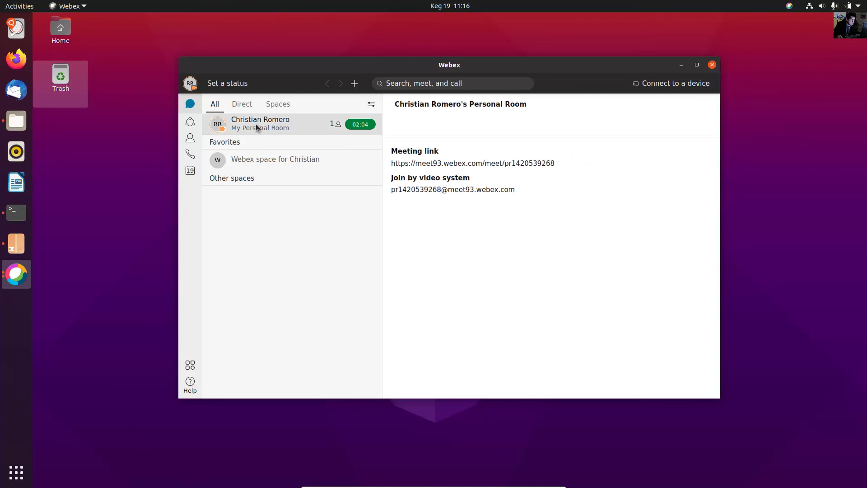
{"action": "mouse_move", "coordinate": [398, 164]}
{"action": "left_mouse_down"}
{"action": "mouse_move", "coordinate": [555, 164]}
{"action": "mouse_move", "coordinate": [394, 166]}
{"action": "left_mouse_up"}
{"action": "right_click", "coordinate": [400, 165]}
{"action": "left_click", "coordinate": [430, 167]}
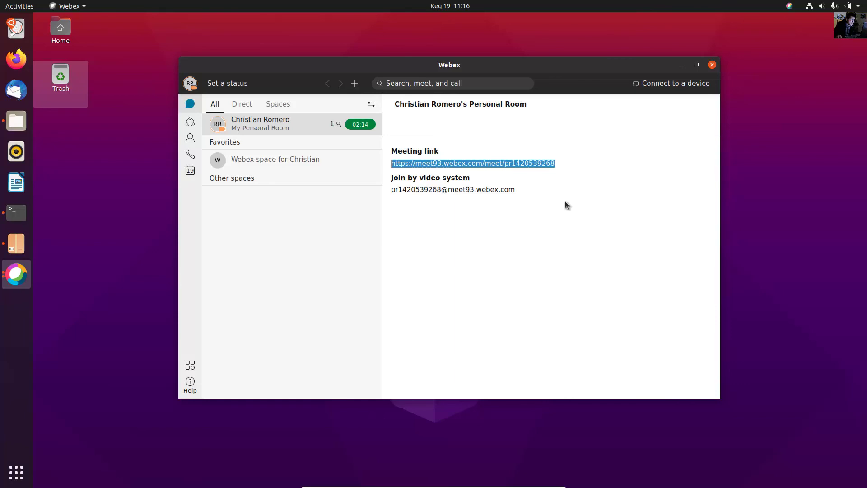